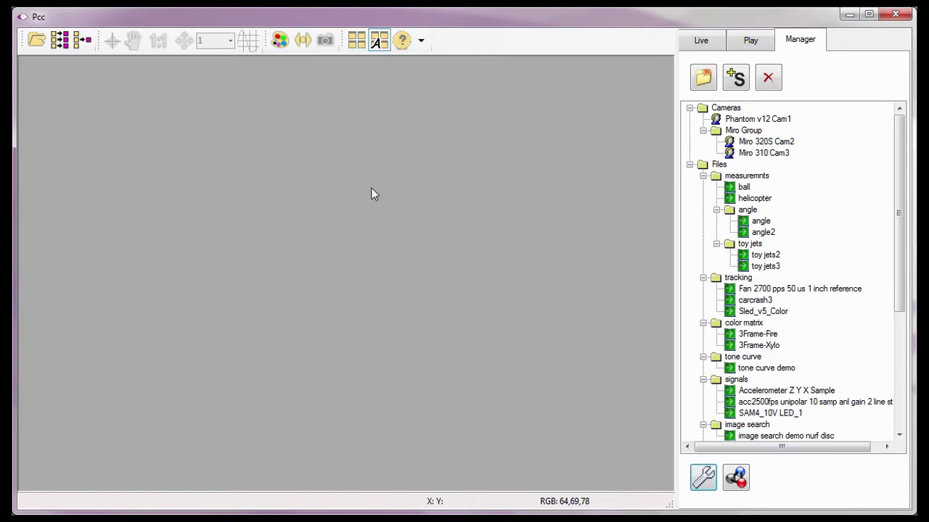
- Adjust the measurement unit settings in Preferences and accept them
left_click(713, 487)
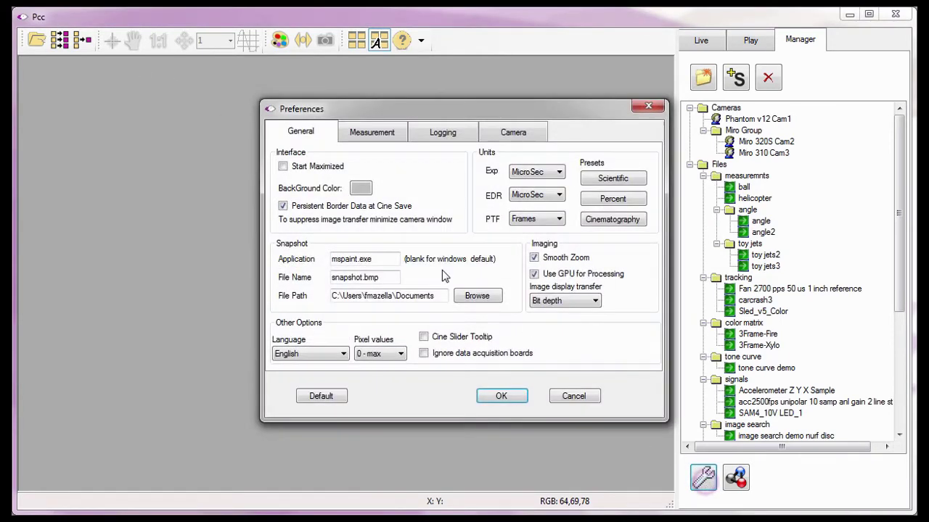
left_click(383, 135)
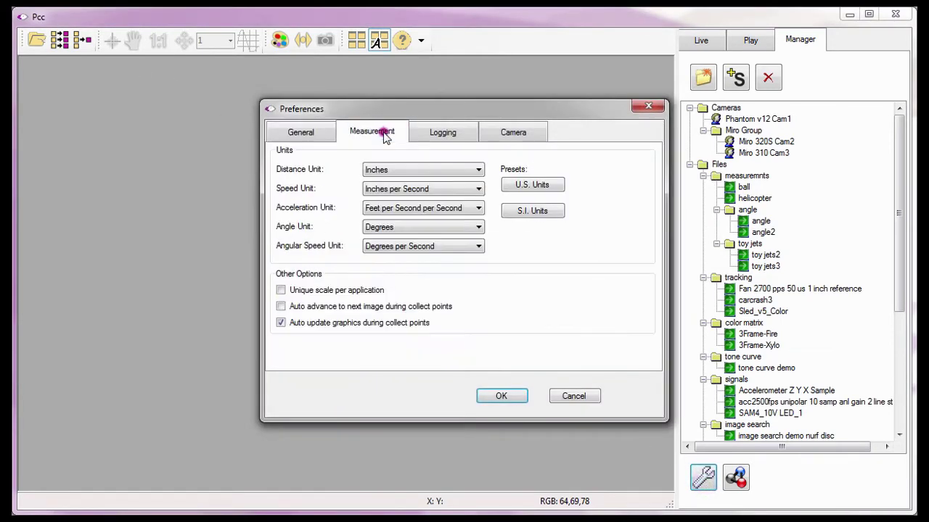
left_click(297, 150)
left_click(317, 277)
left_click(493, 395)
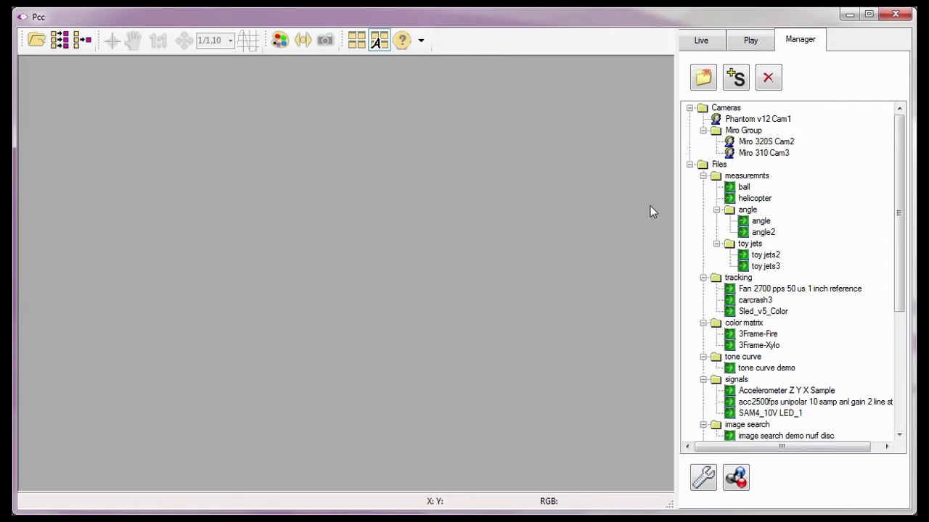
- Open the ball cine and apply the Edge Hipass 5x5 image filter
double_click(741, 187)
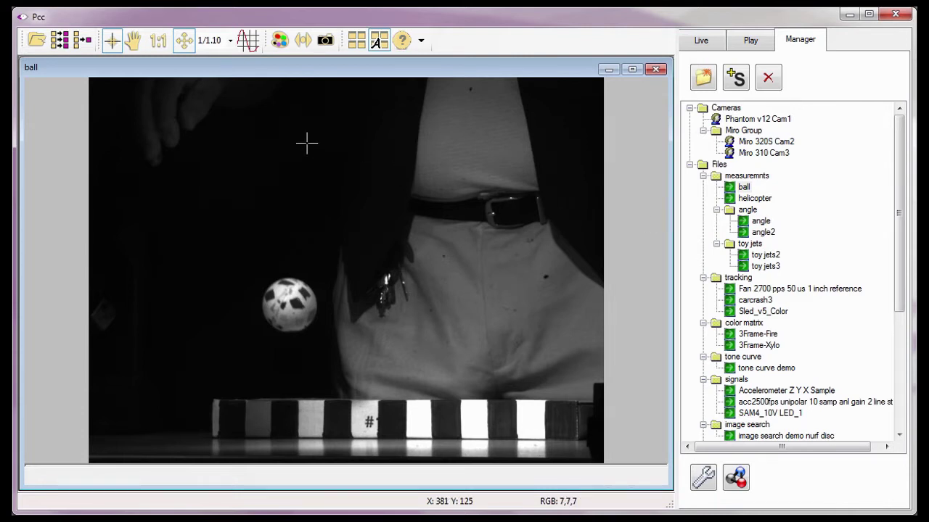
left_click(281, 42)
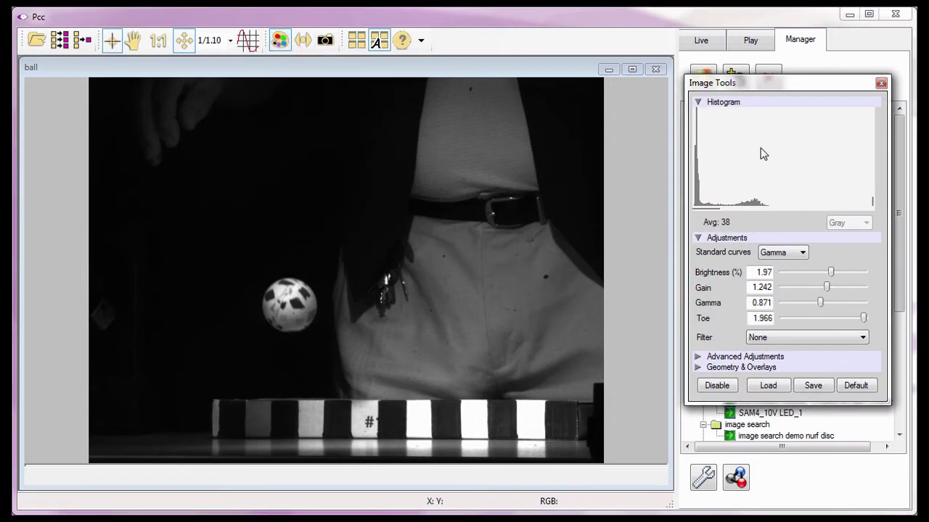
left_click(862, 338)
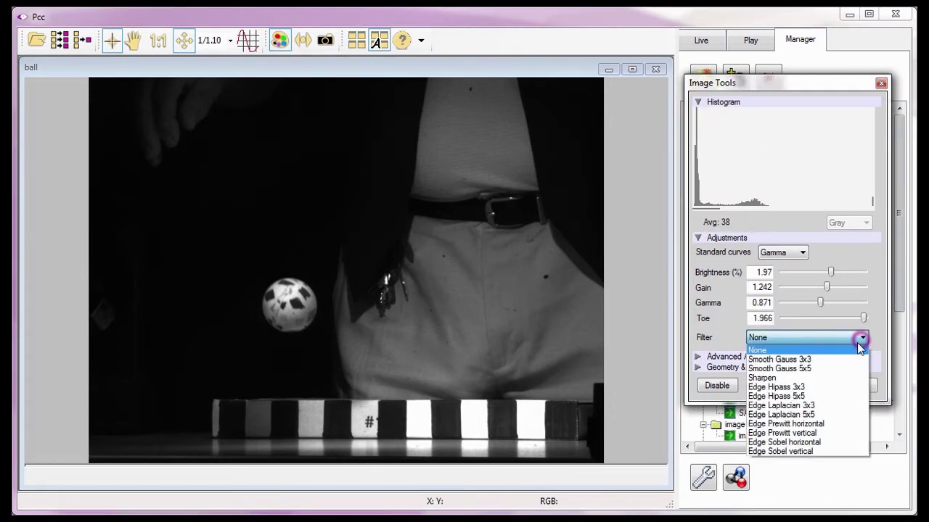
left_click(829, 395)
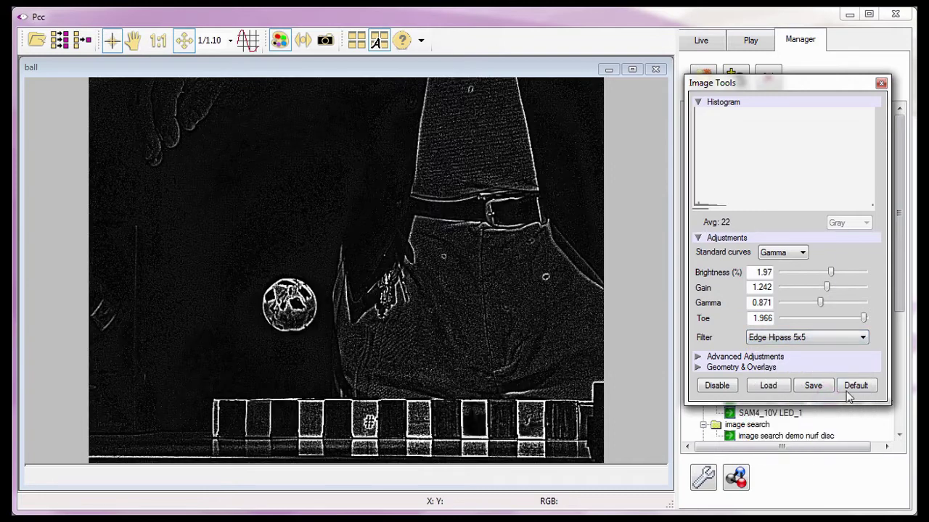
left_click(881, 84)
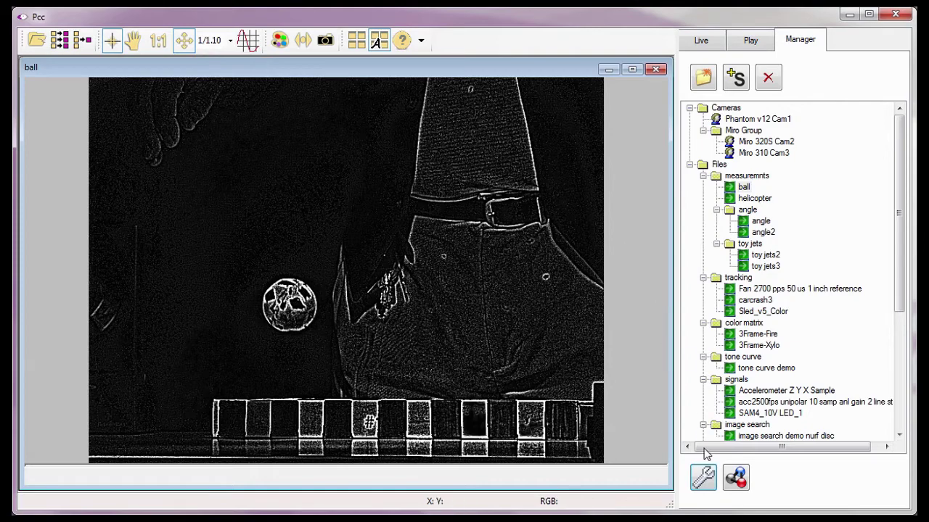
- Cancel out of Preferences, show the ball cine at 1:1 actual size, and bring up the Play panel
left_click(703, 476)
left_click(619, 260)
left_click(581, 394)
left_click(158, 42)
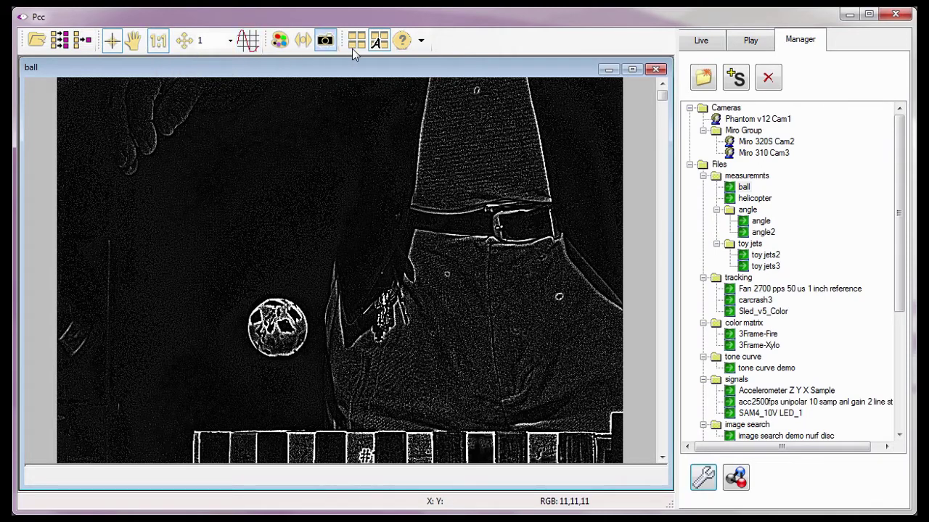
left_click(748, 45)
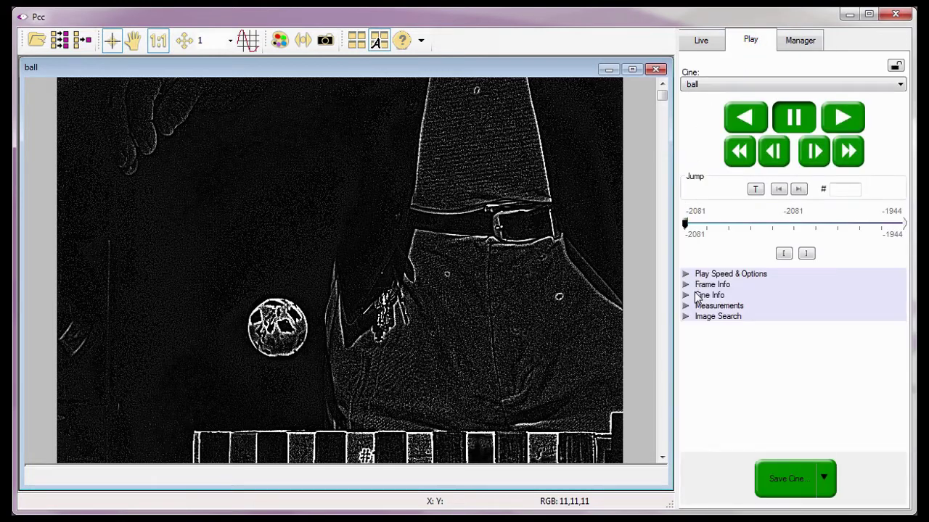
- Switch on Instant Measurement under Measurements and list its measurement types
left_click(685, 305)
left_click(677, 334)
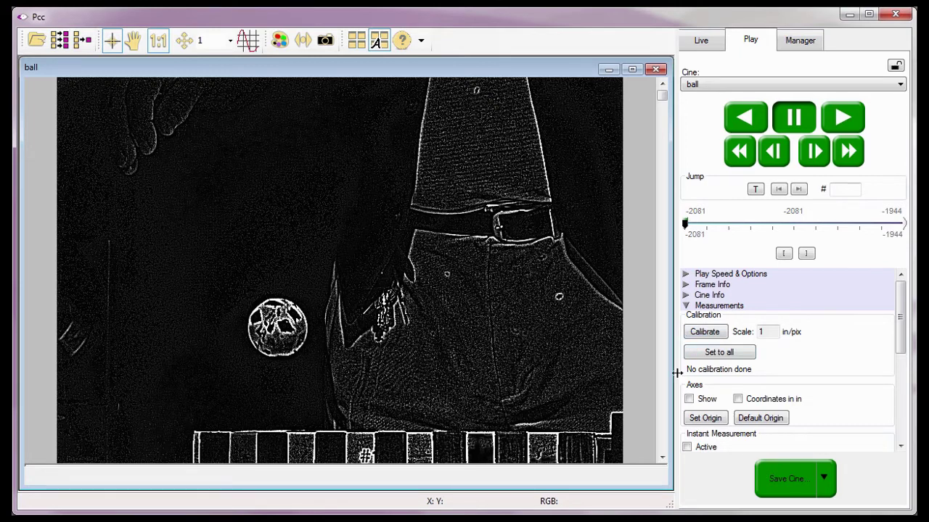
left_click(683, 419)
left_click_drag(898, 320, 897, 387)
left_click(687, 290)
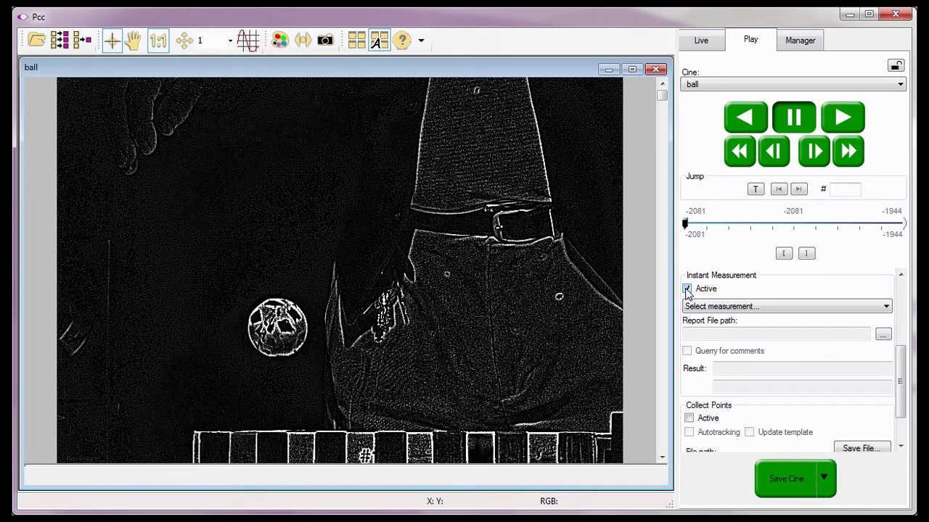
left_click(687, 289)
left_click(799, 306)
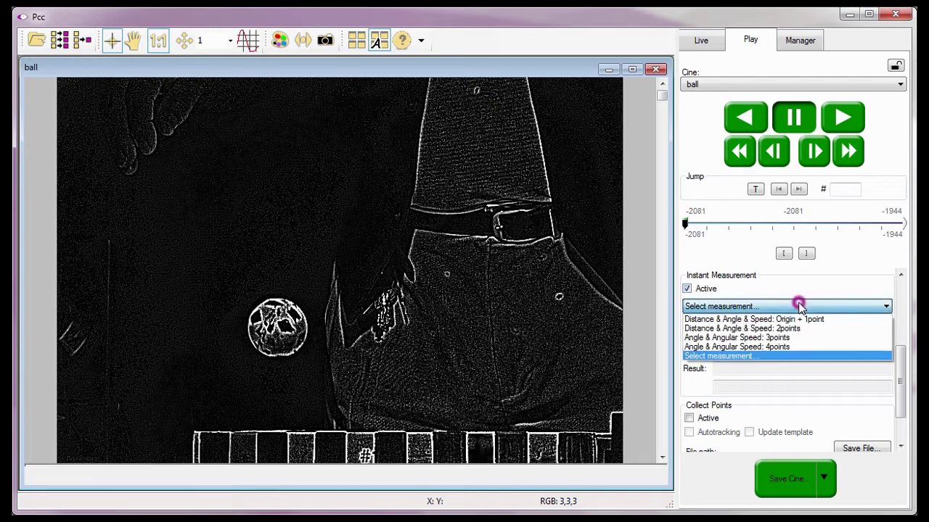
- Choose Angle & Angular Speed: 3points, reporting to a new AS3PT1 file in Tutorial Cines
left_click(835, 339)
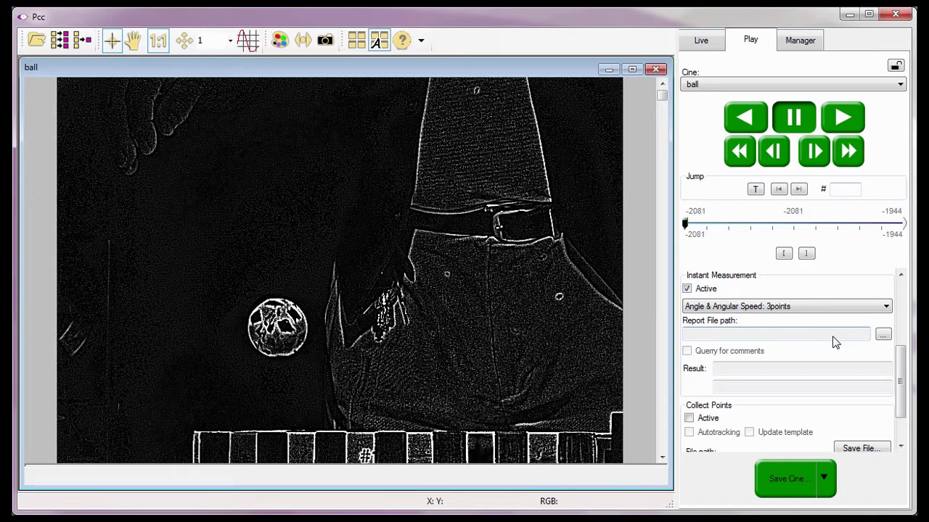
left_click(883, 335)
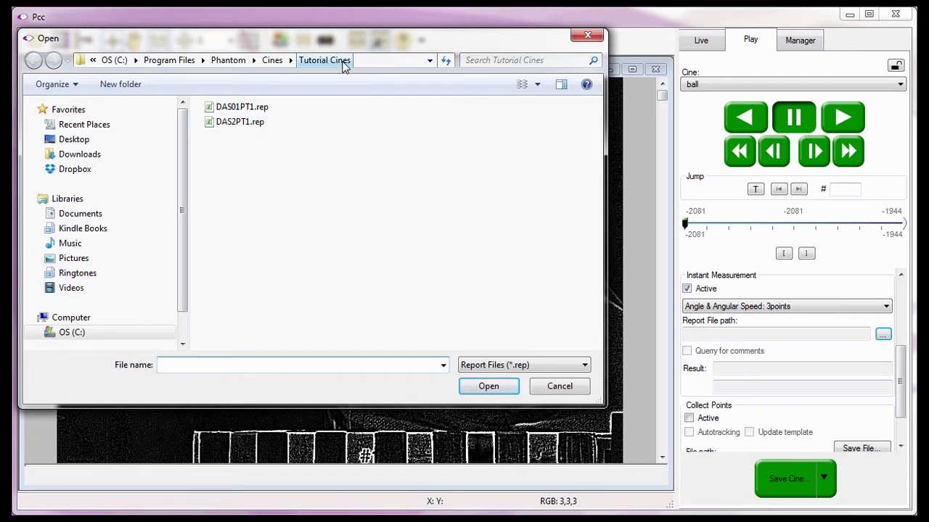
left_click(138, 371)
left_click(180, 364)
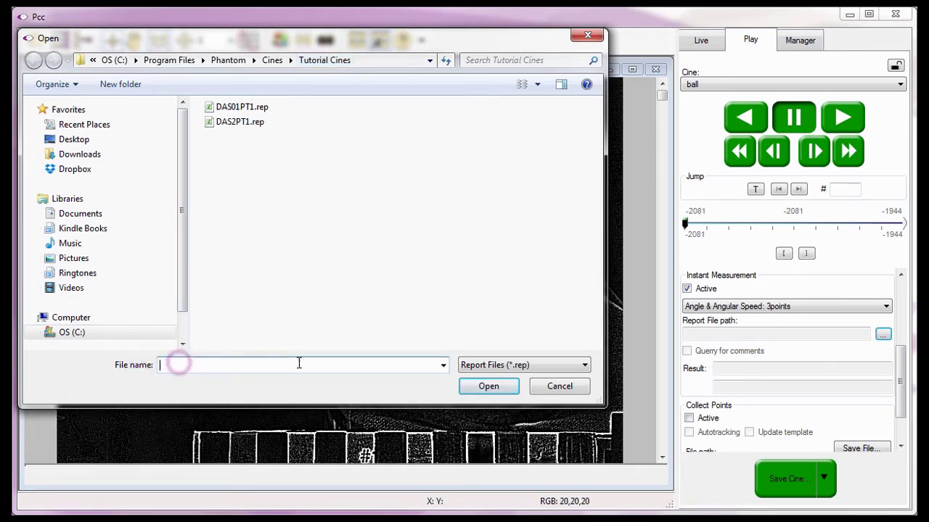
type("AS")
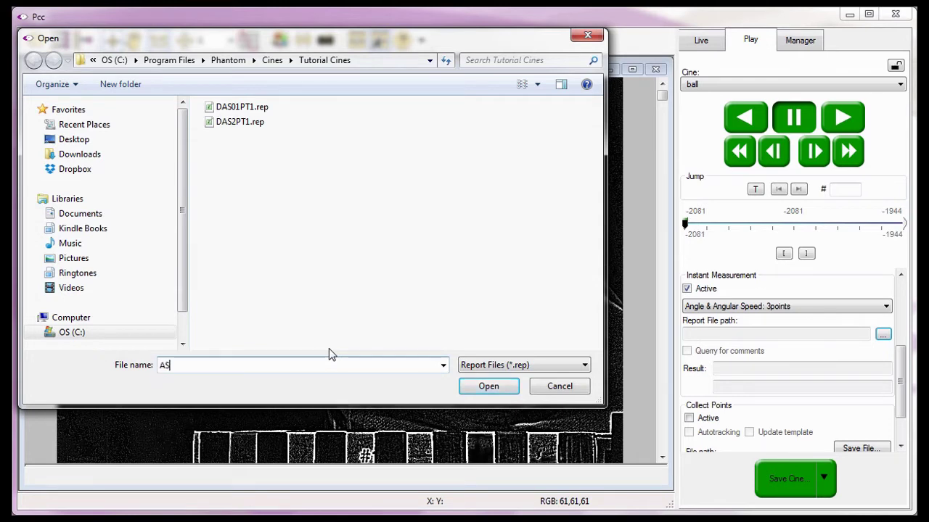
type("3PT1")
left_click(483, 386)
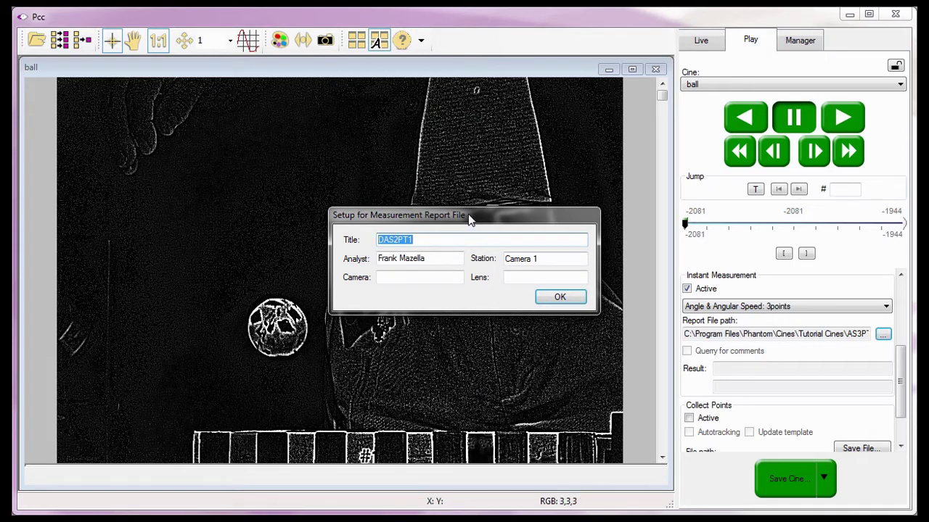
- Retitle the report AS3PT1 and fill in the analyst and station fields
double_click(416, 239)
type("AS")
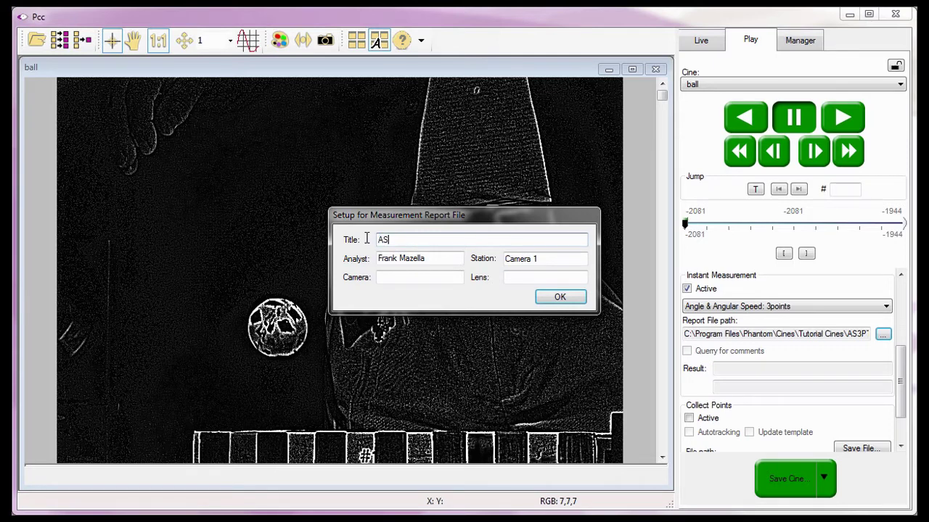
type("3PT1")
key("Tab")
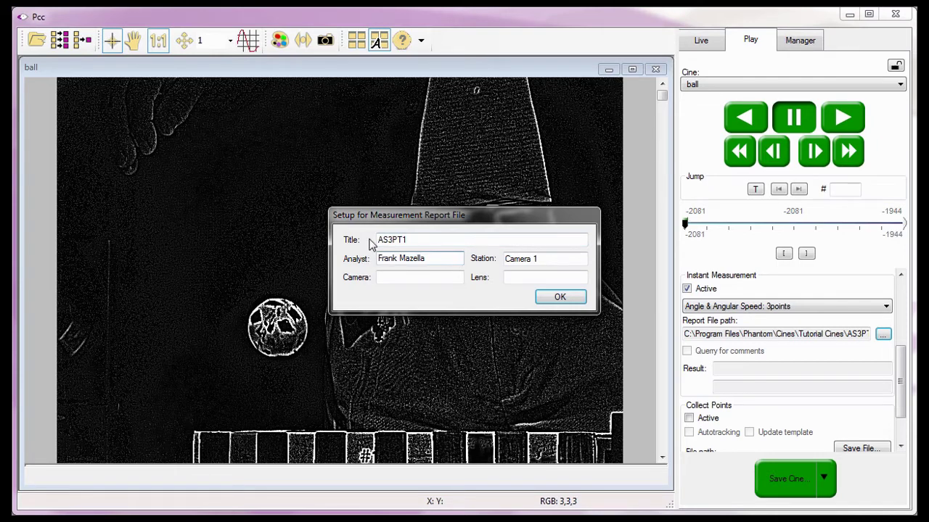
left_click(434, 258)
left_click(548, 259)
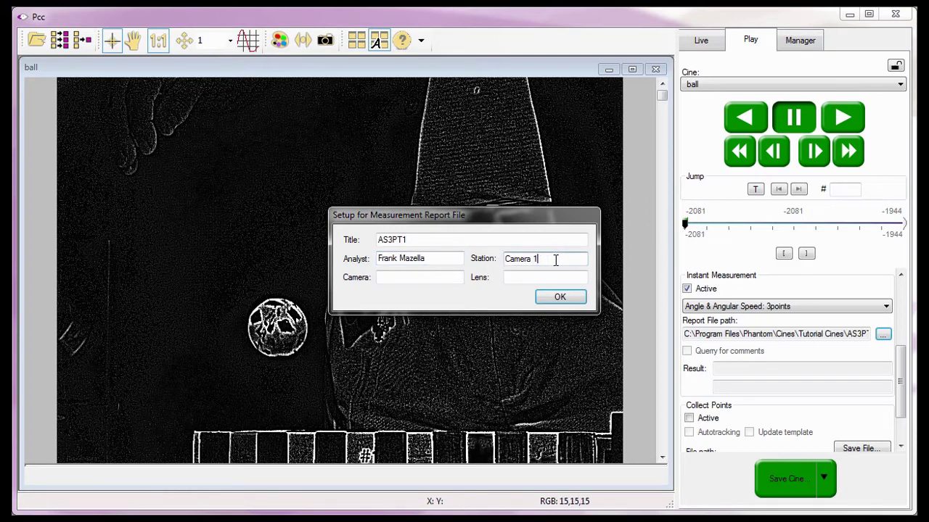
- Enter camera 'Phantom' and lens '1:2.8 Zigma Zoom 24-70mm F-Stop Wide Open', then confirm
left_click(408, 278)
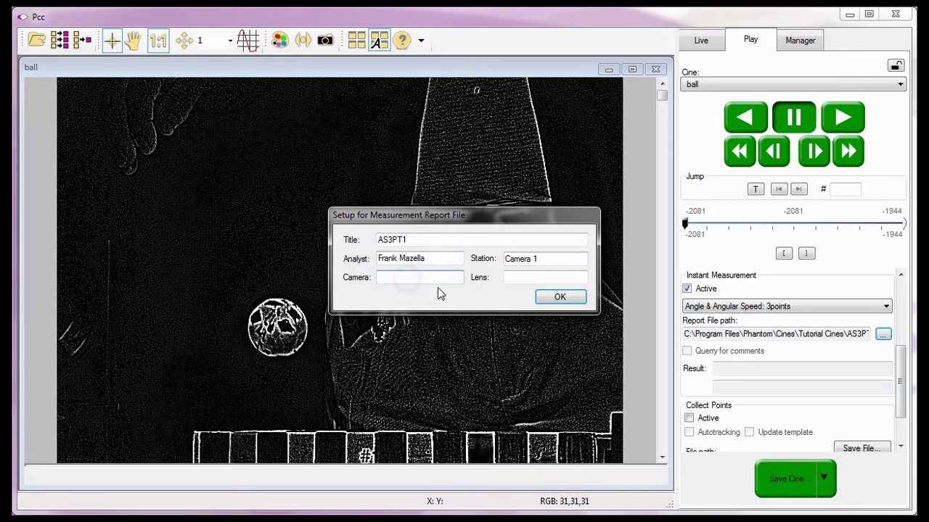
type("Phantom v12.1")
left_click(518, 280)
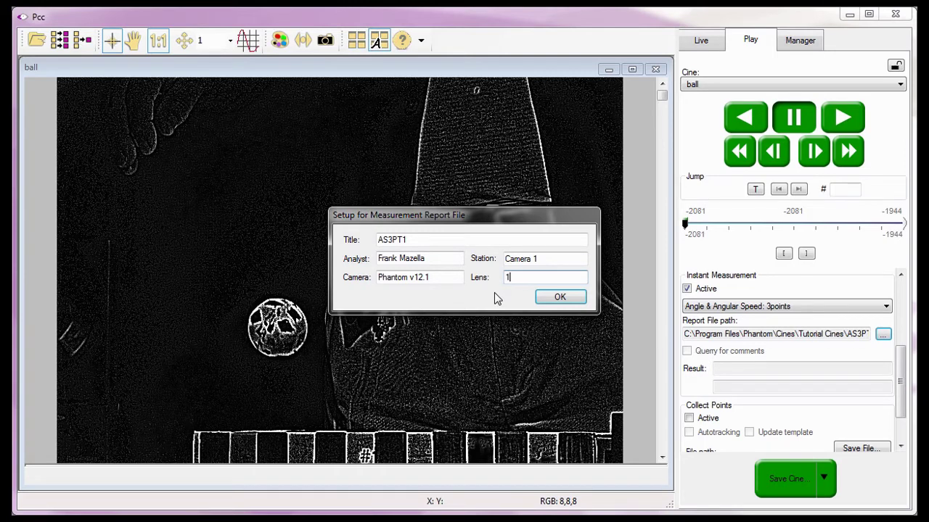
type("1:2.")
type("8 Z")
type("igma Z")
type("oom 2")
type("4-7")
type("0mm")
type(" F")
type("-Stop W")
type("ide Ope")
type("n")
left_click(558, 298)
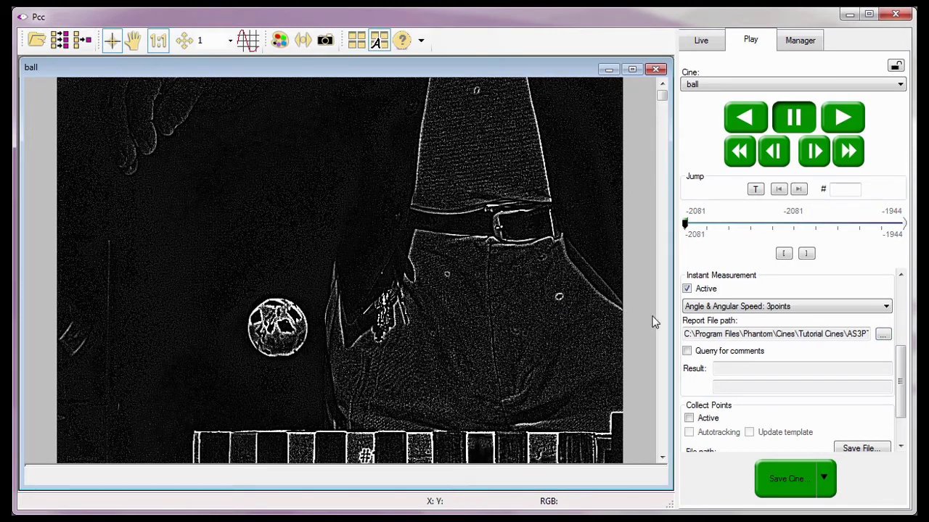
- Turn on 'Query for comments' and place the first angle point on the ball
left_click(683, 327)
left_click(687, 351)
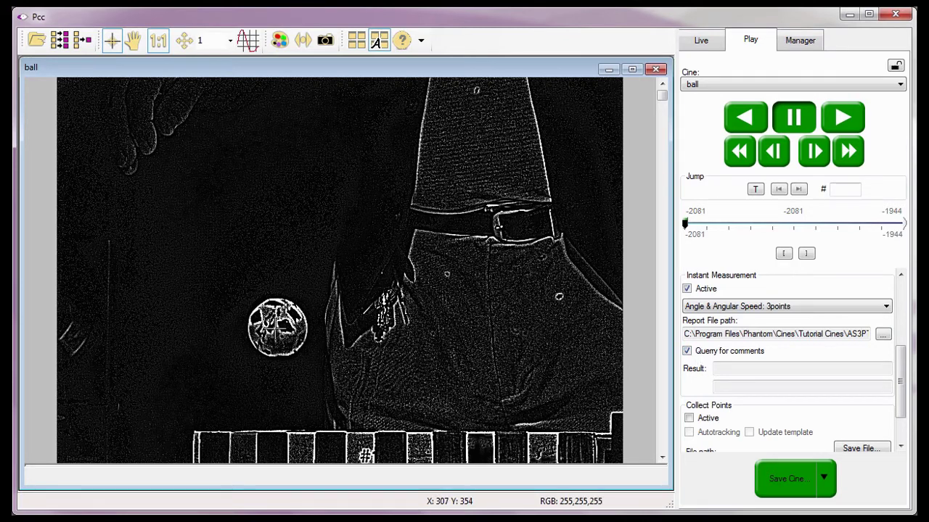
left_click(276, 330)
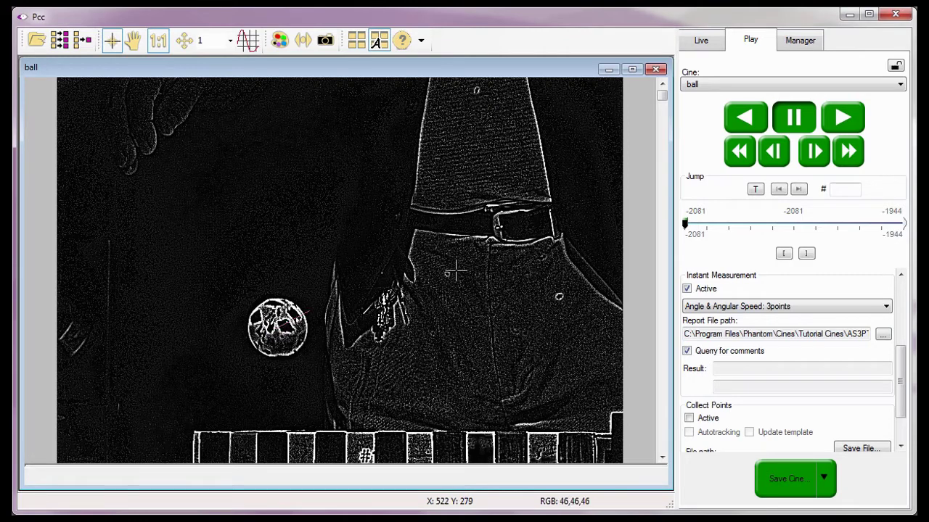
- Play, pause and frame-step the ball cine to the bounce frame
left_click(835, 127)
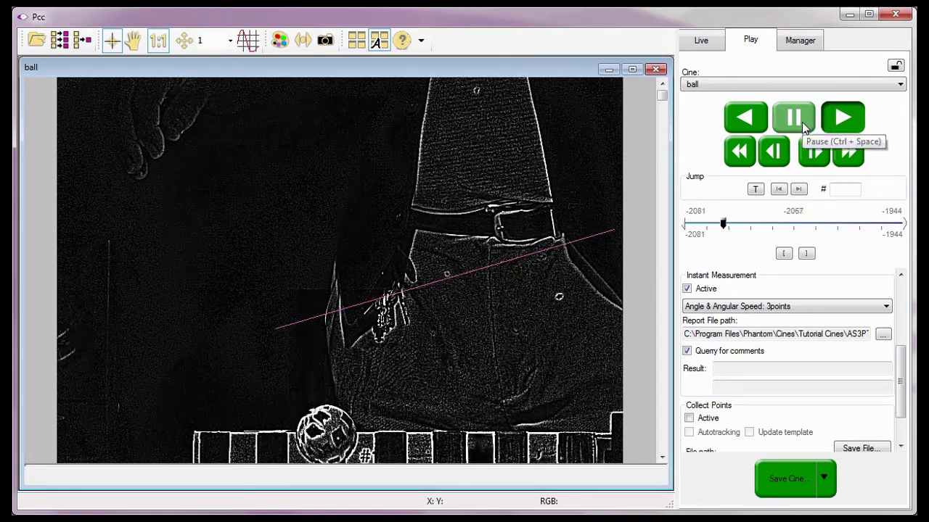
left_click(802, 123)
left_click(816, 150)
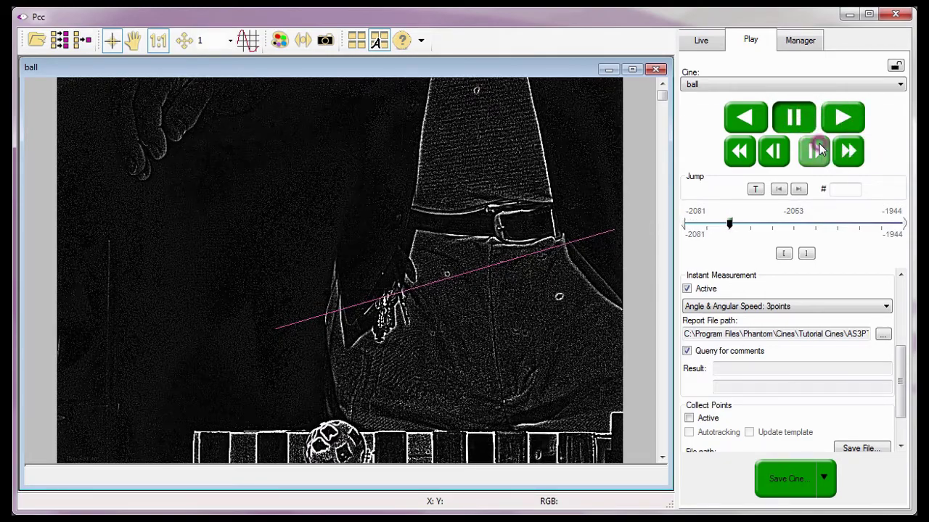
left_click(776, 152)
left_click(775, 152)
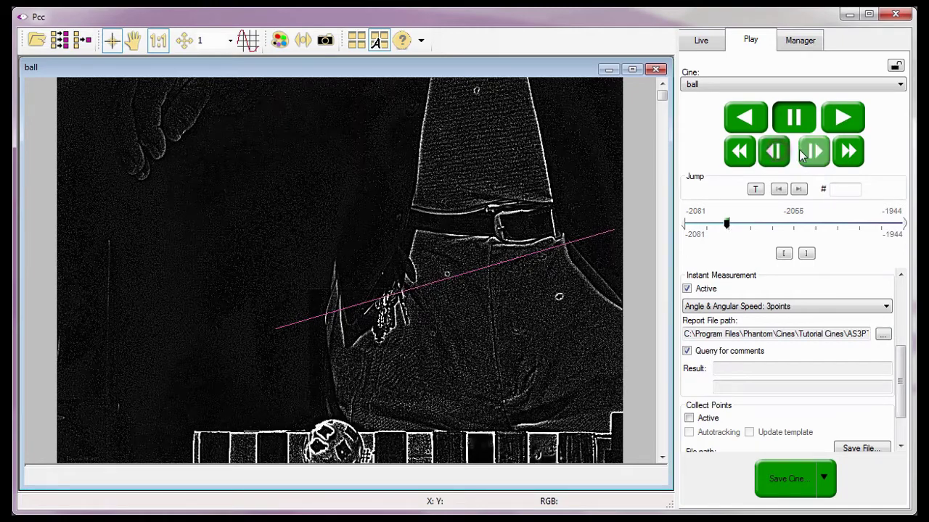
left_click(804, 154)
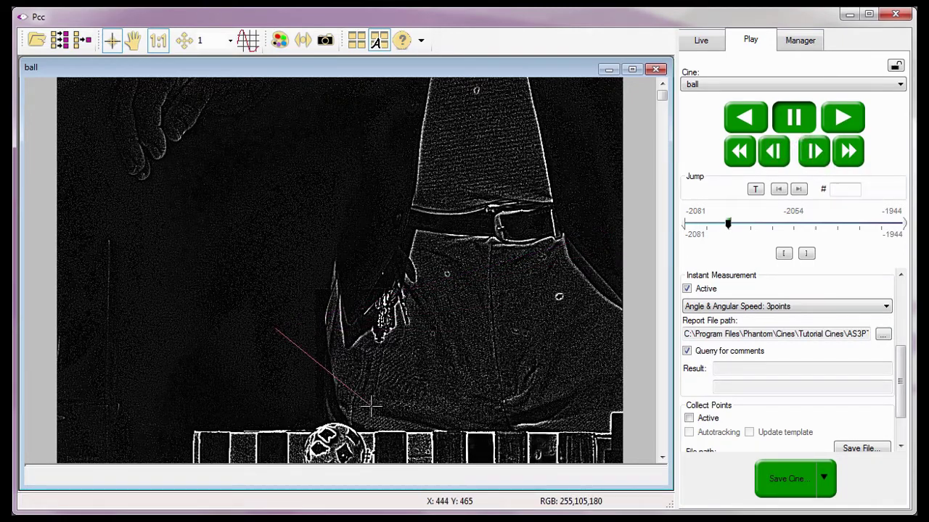
- Mark the second point where the ball meets the floor, then play on as it rises
left_click(335, 447)
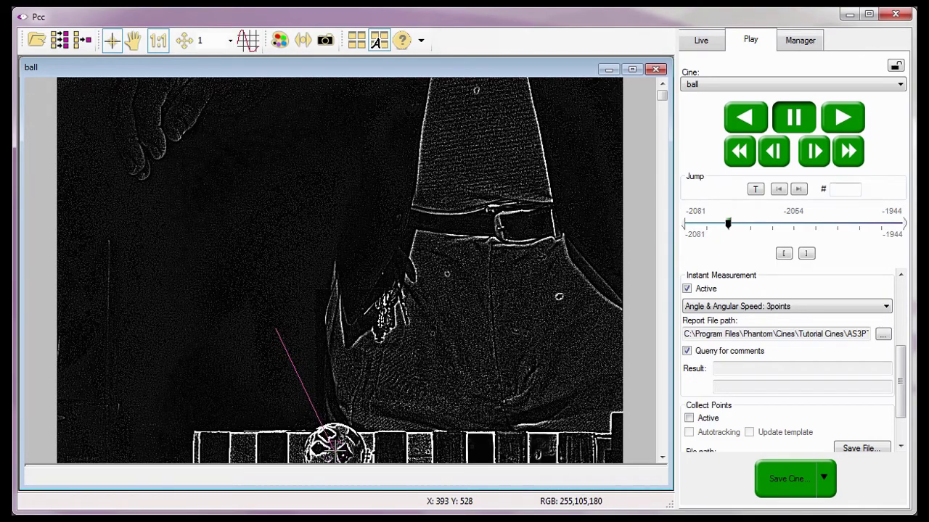
left_click(850, 122)
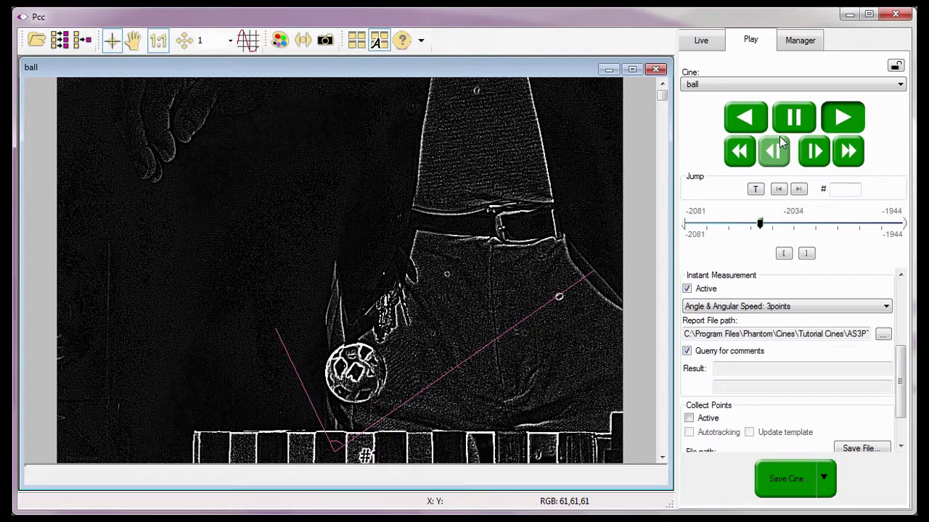
left_click(792, 123)
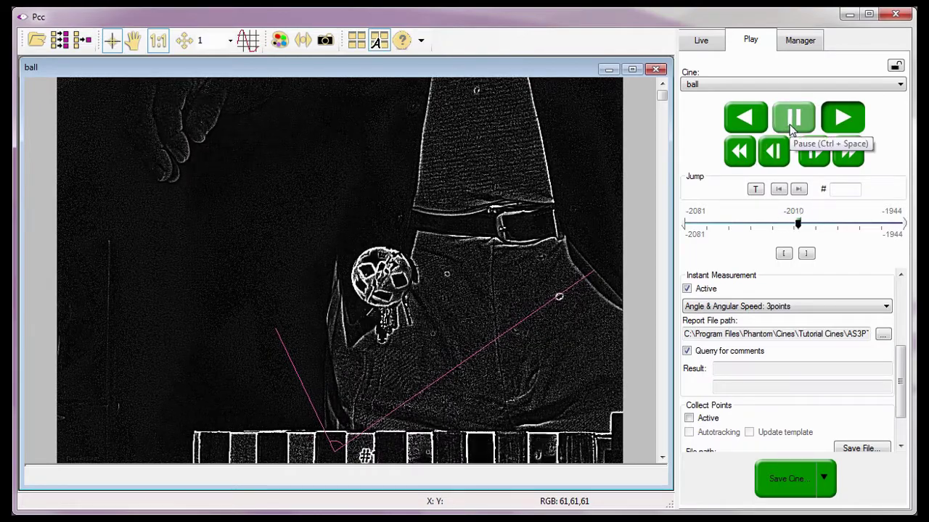
- Pause once the ball has risen and place the third angle point on it
left_click(792, 123)
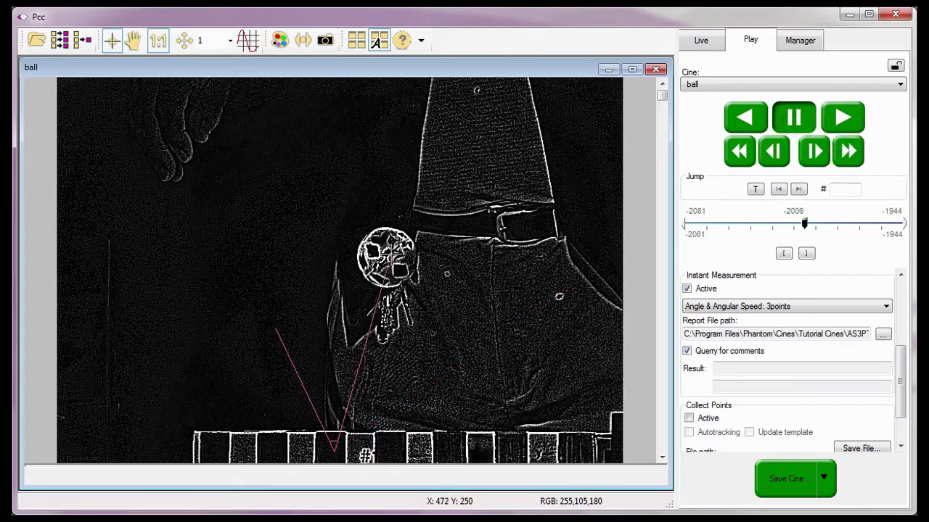
left_click(387, 257)
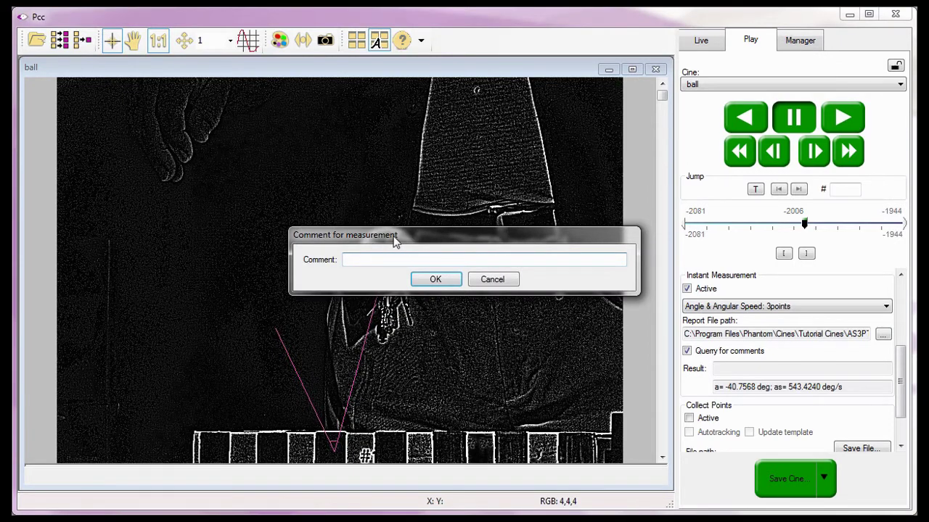
left_click(403, 233)
- Save the measurement with the comment 'Three Point Angle Measurement Example'
left_click(353, 260)
type("Three Points")
key("BackSpace")
type("Ang")
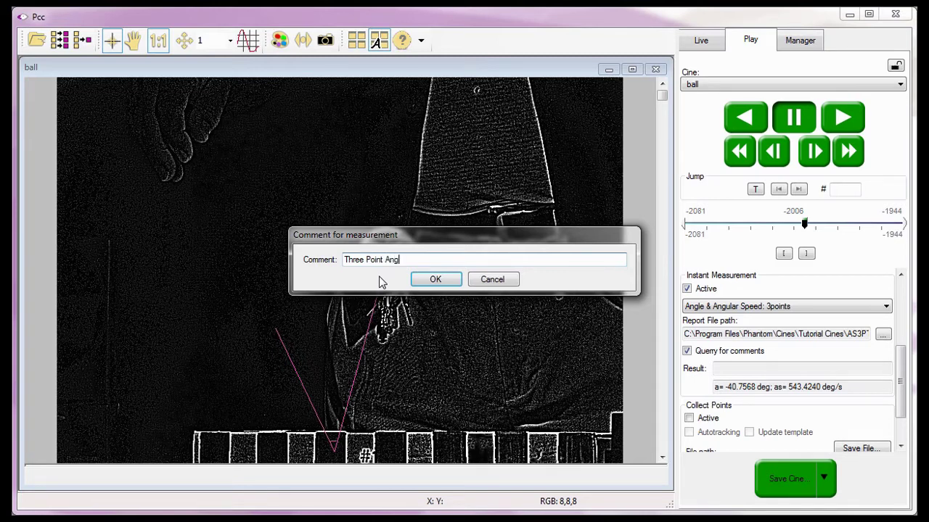
type("le Measurement Example")
left_click(433, 282)
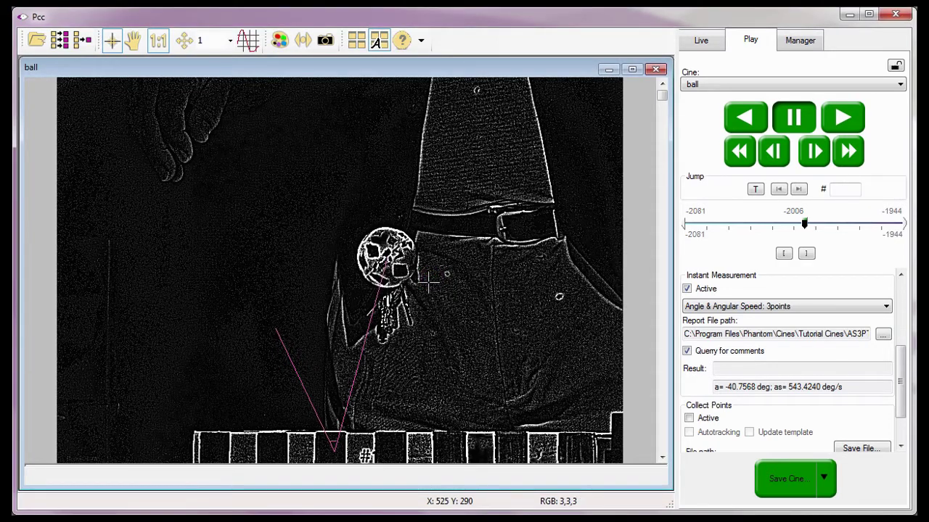
- Zoom to fit the frame and inspect the -40.7568 deg and 543.4240 deg/s result values
left_click(185, 42)
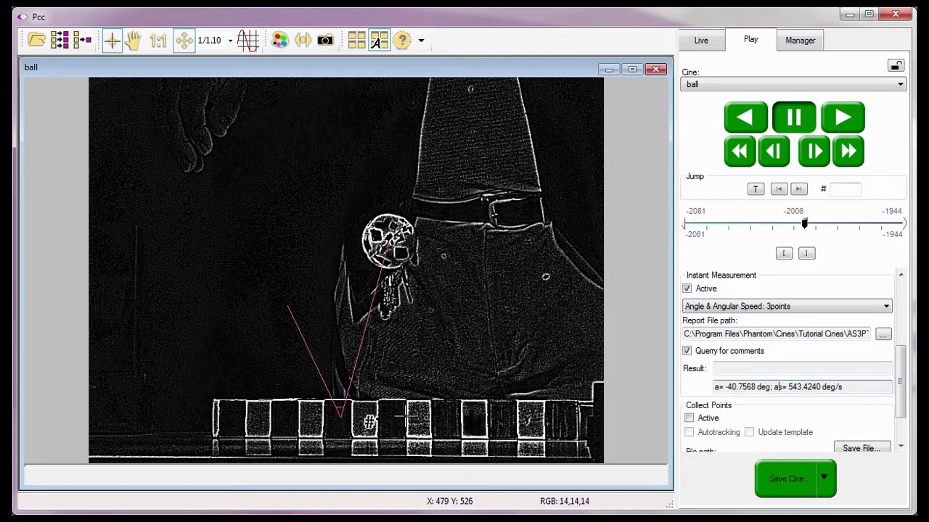
left_click(714, 388)
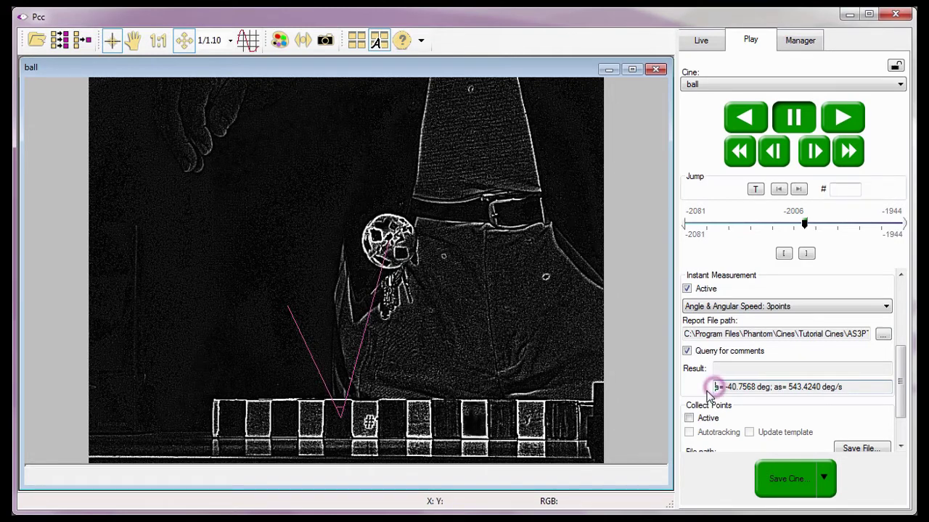
left_click(774, 387)
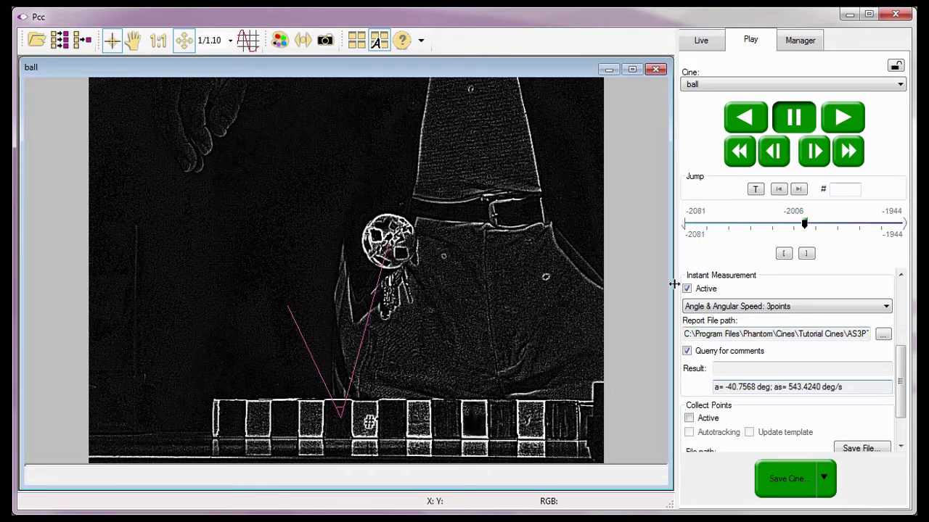
- Close the ball cine, open the Fan 2700 pps 50 us 1 inch reference cine, then Preferences
left_click(657, 70)
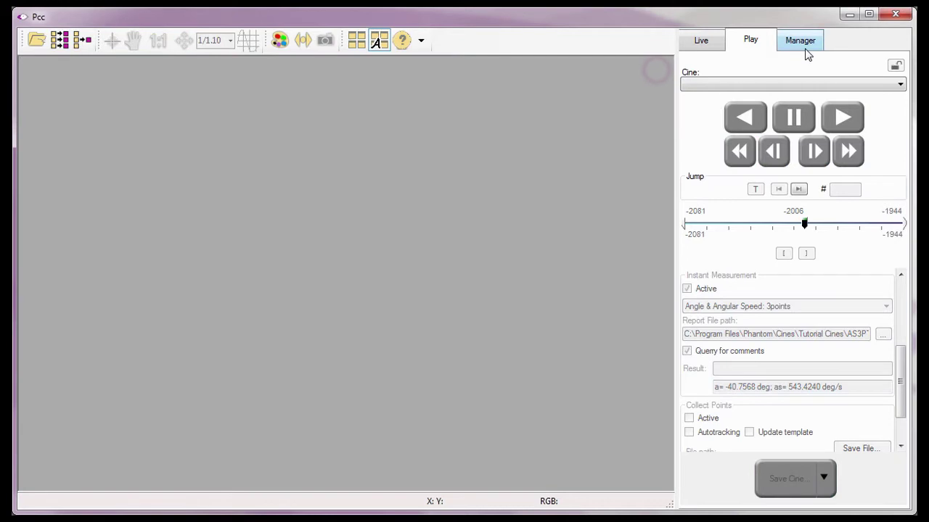
left_click(802, 53)
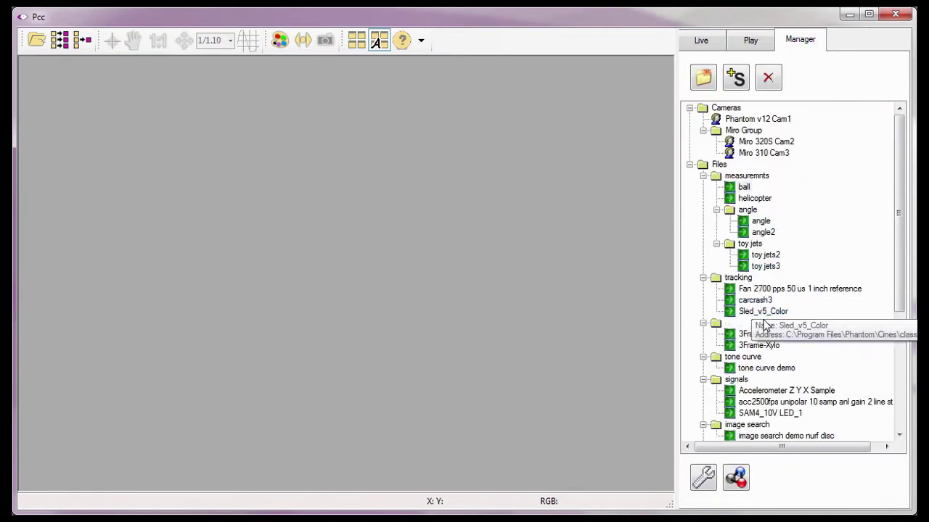
double_click(760, 289)
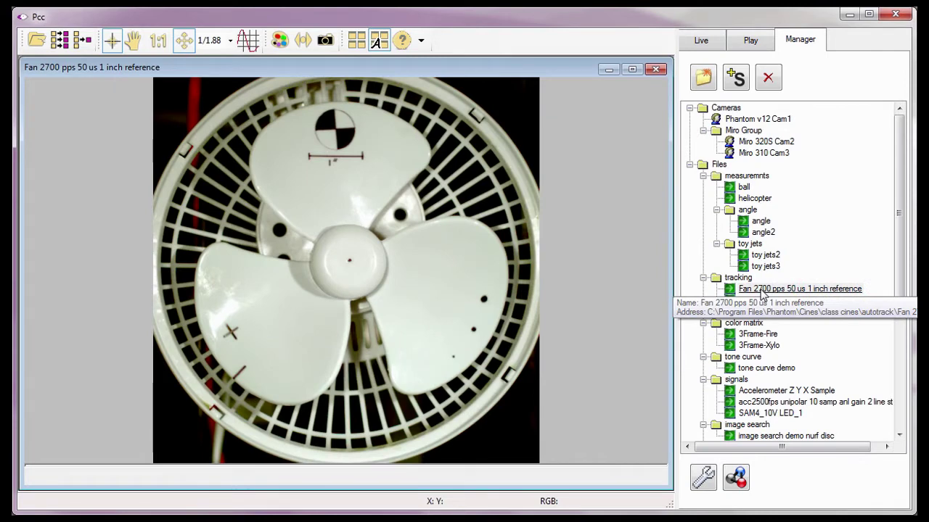
left_click(762, 290)
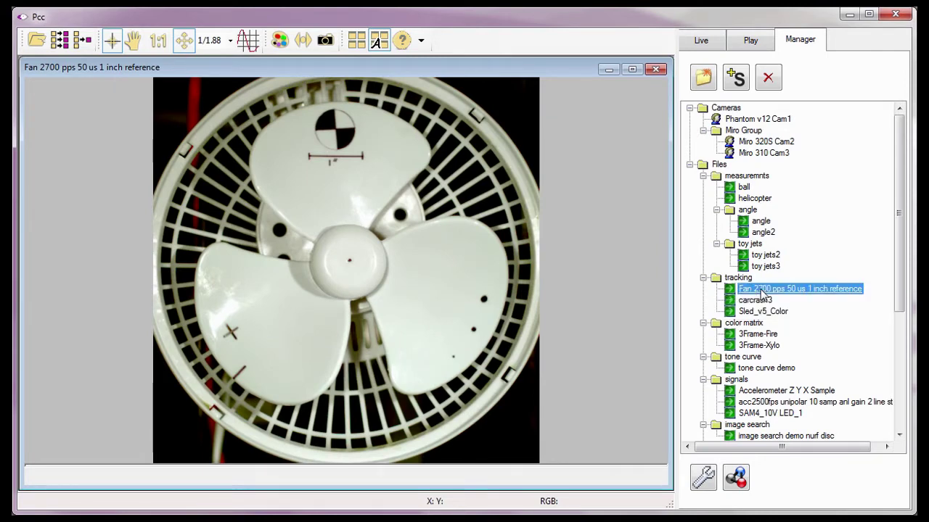
left_click(703, 480)
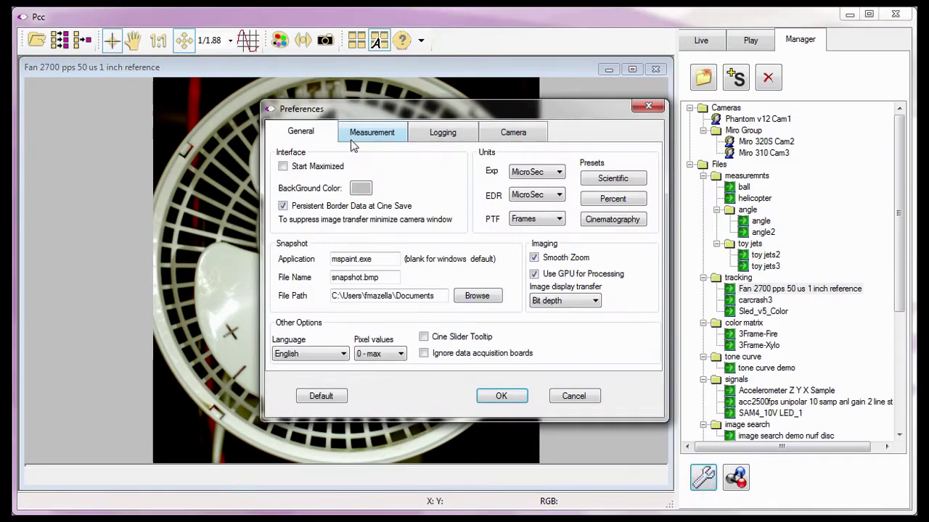
- Set the angular speed unit to Revolutions per Second in Measurement preferences and show the Play panel
left_click(363, 138)
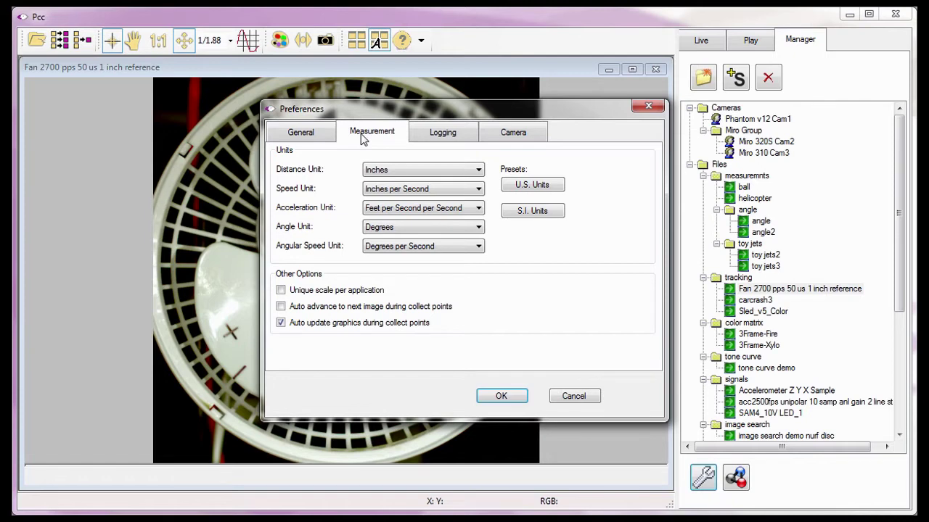
left_click(464, 249)
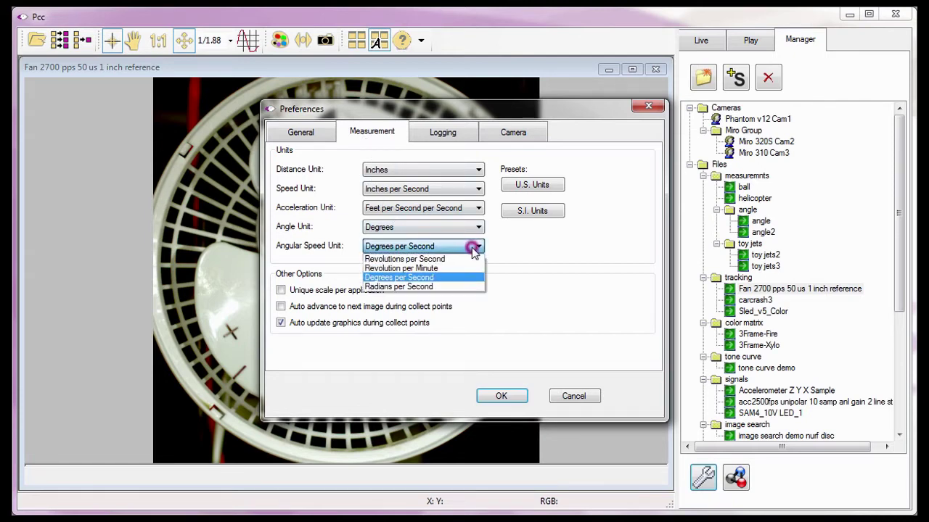
left_click(448, 260)
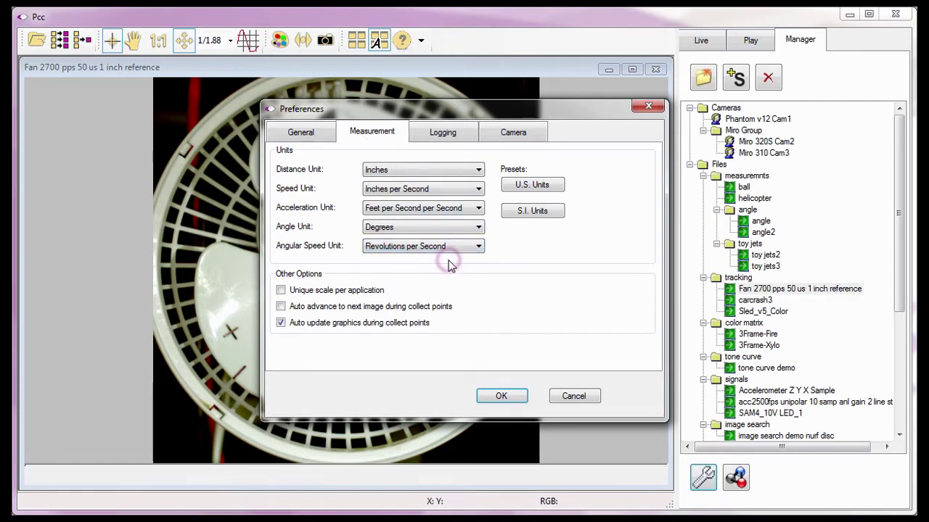
left_click(508, 396)
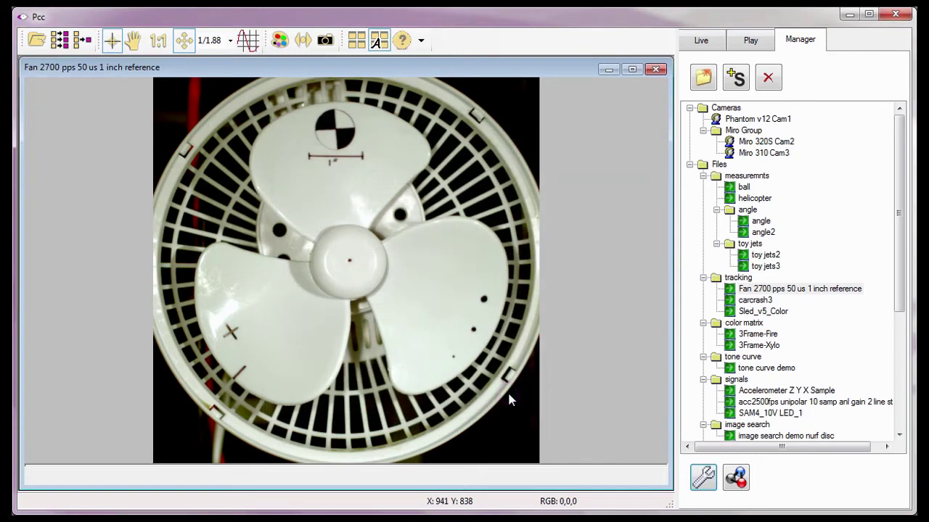
left_click(750, 45)
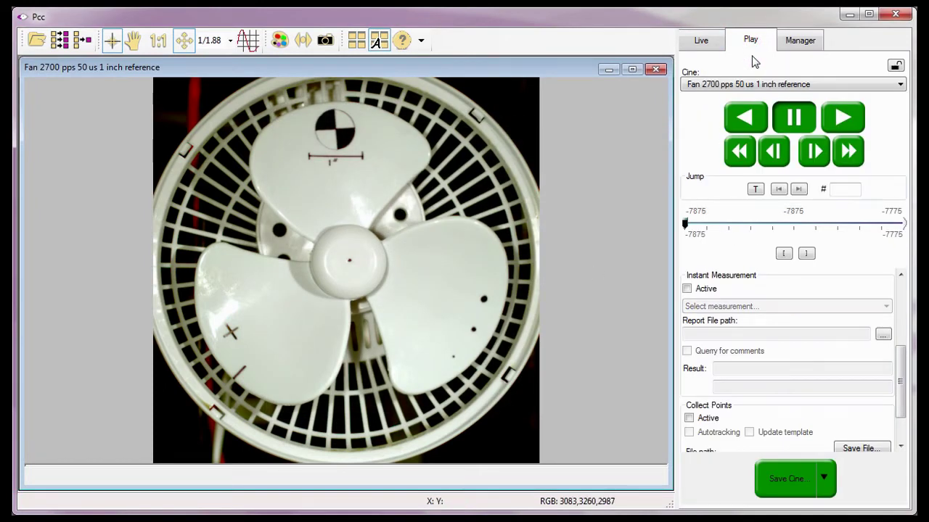
- Activate Instant Measurement on the fan cine with the Angle & Angular Speed: 3points type
scroll(899, 369, "up", 1)
scroll(902, 377, "down", 1)
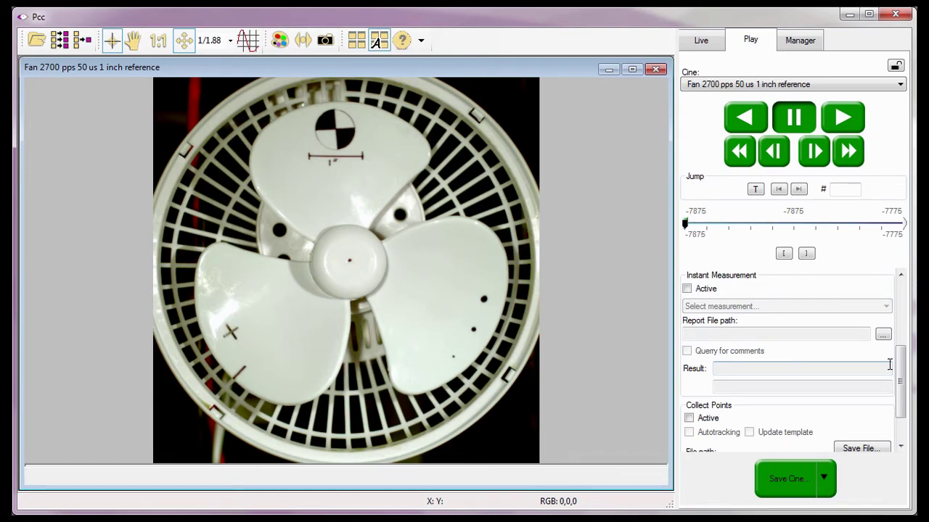
left_click(687, 289)
left_click(828, 306)
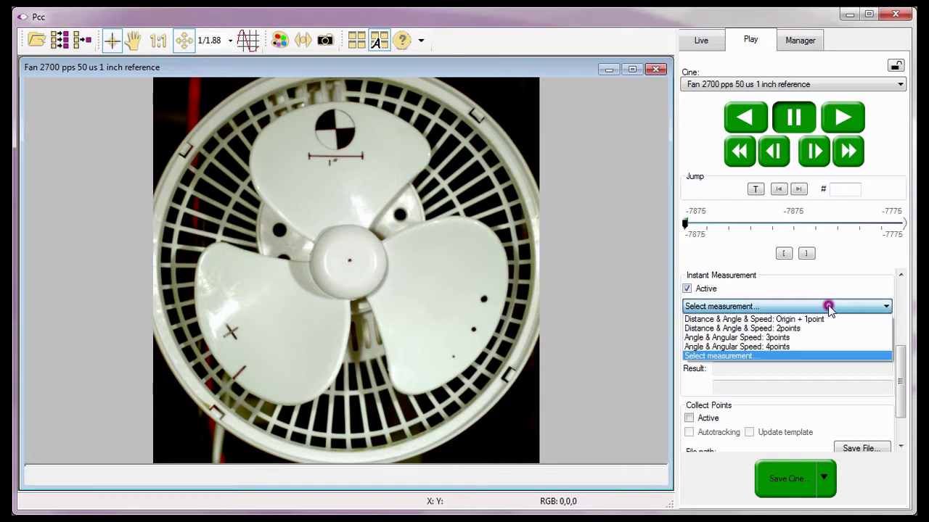
left_click(797, 338)
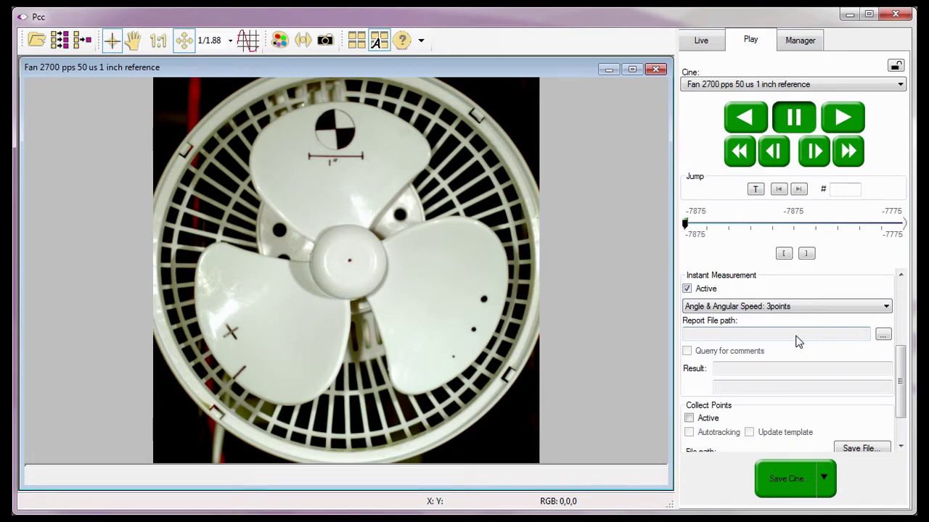
- Create a new report file named AS3PT2 in the Tutorial Cines folder
left_click(883, 334)
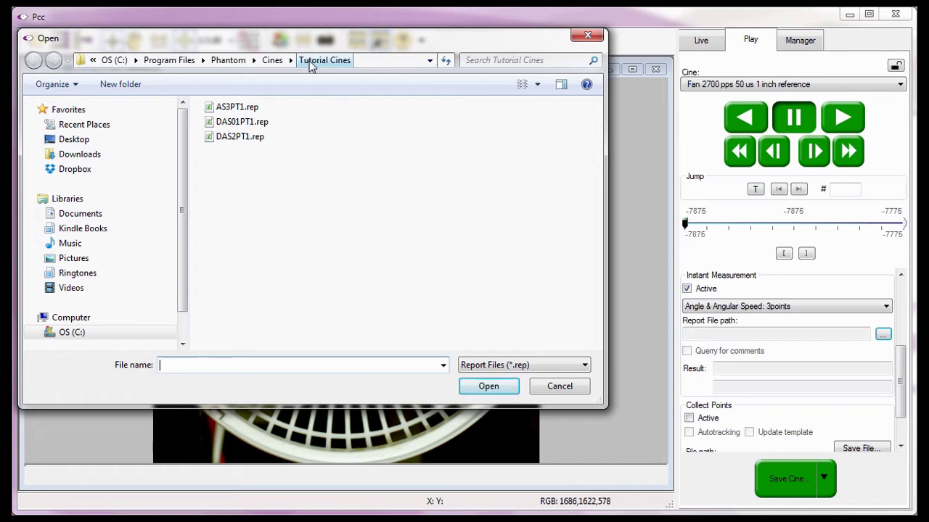
left_click(171, 364)
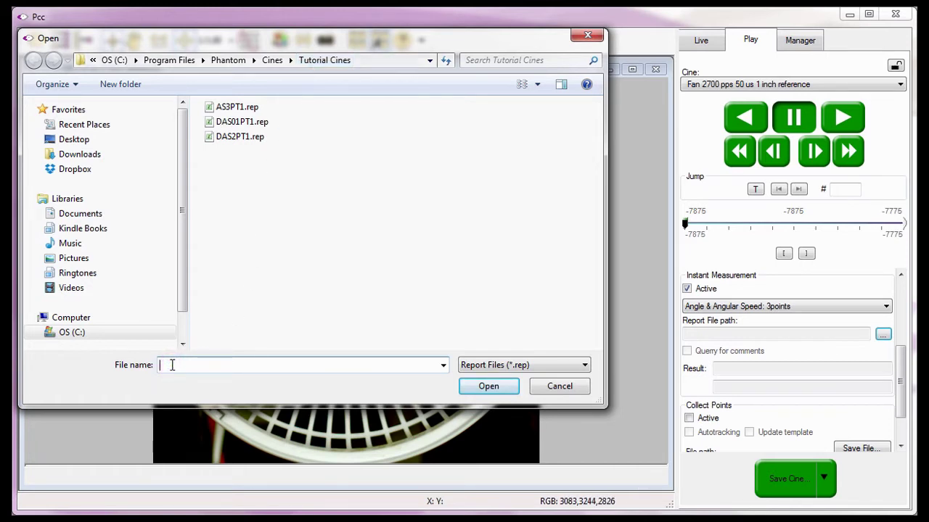
type("AS3PT2")
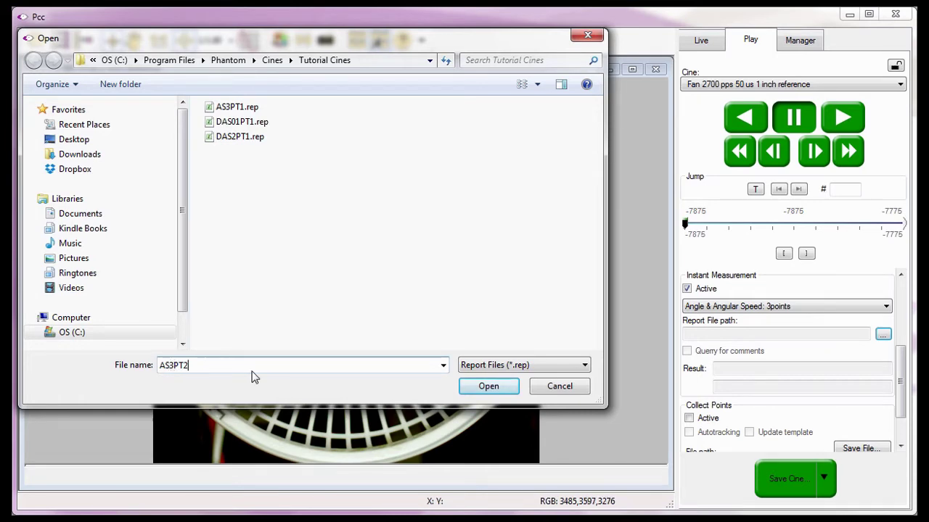
left_click(470, 386)
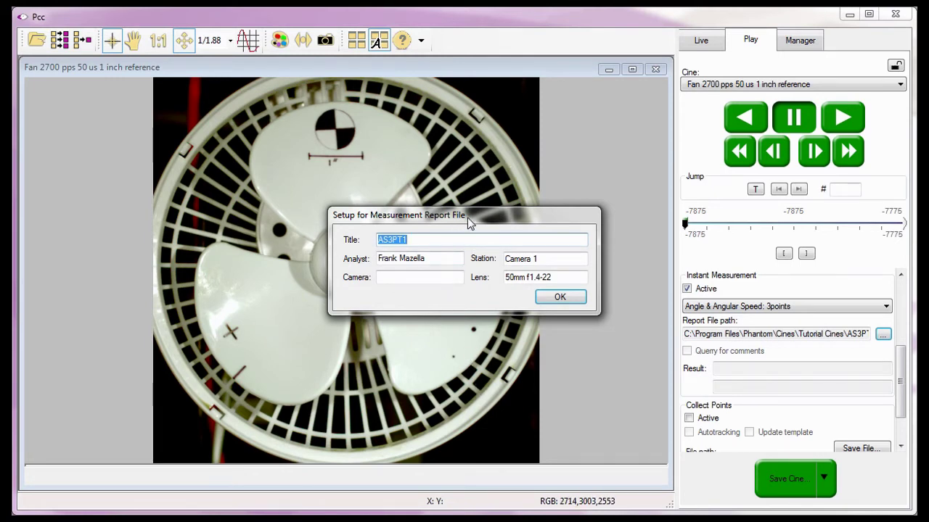
- Change the report title to AS3PT2, leaving analyst and station unchanged
left_click(410, 240)
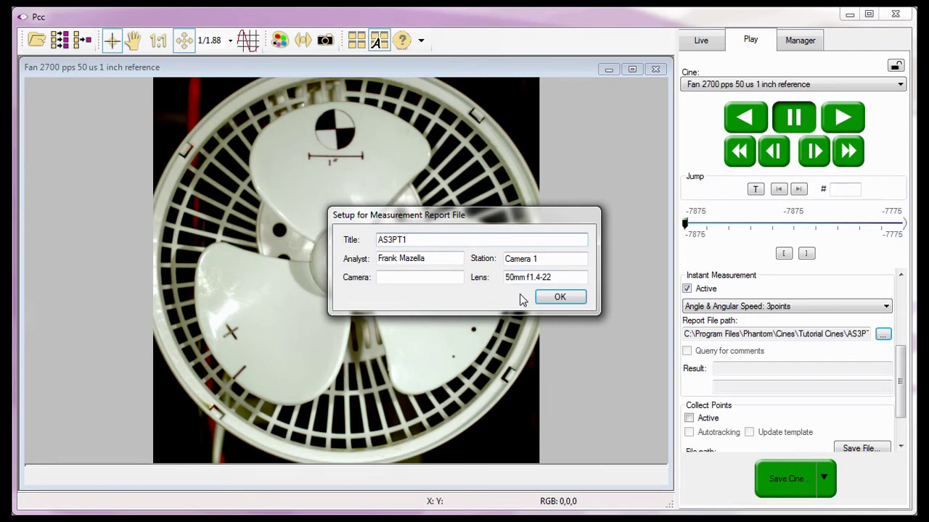
key("BackSpace")
type("2")
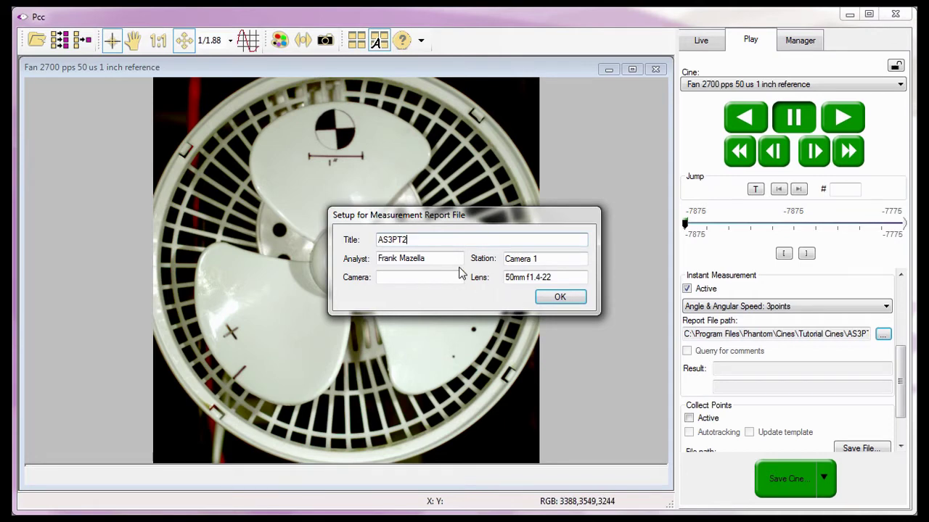
left_click(437, 258)
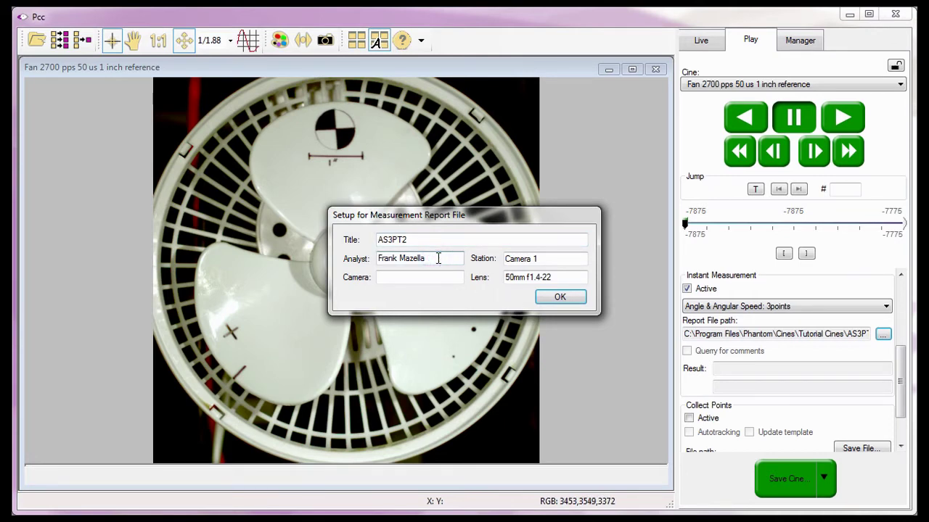
left_click(547, 259)
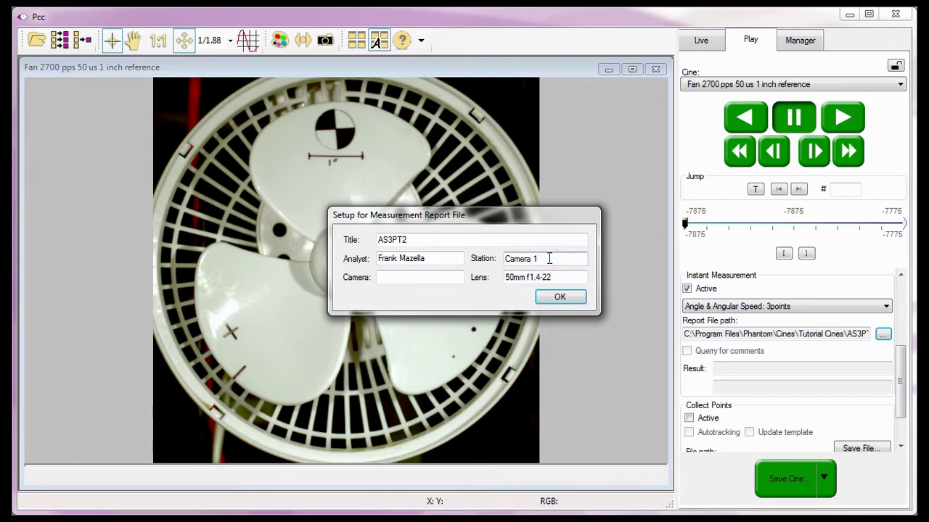
- Enter camera Phantom v7.3 and replace the lens with 1:2.8 Zigma Zoom 24-70m
left_click(395, 277)
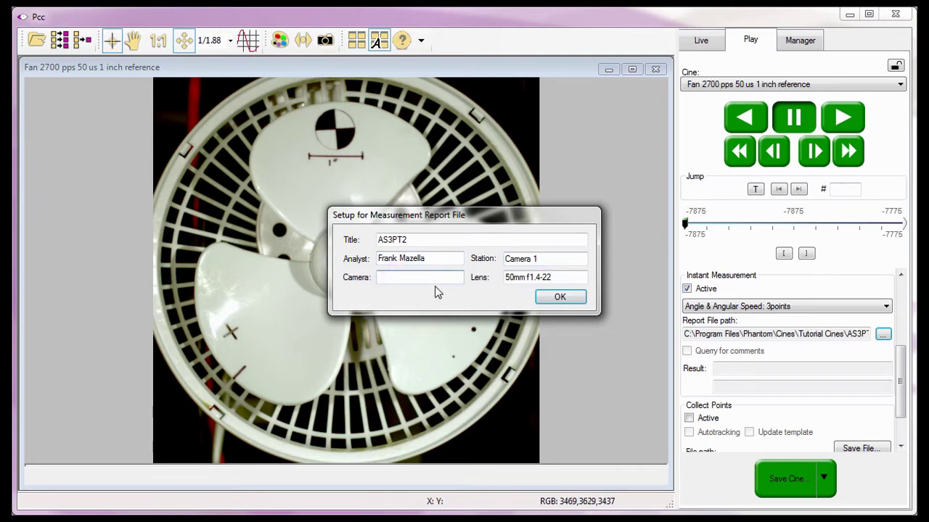
type("Phantom v7.3")
left_click_drag(557, 277, 489, 290)
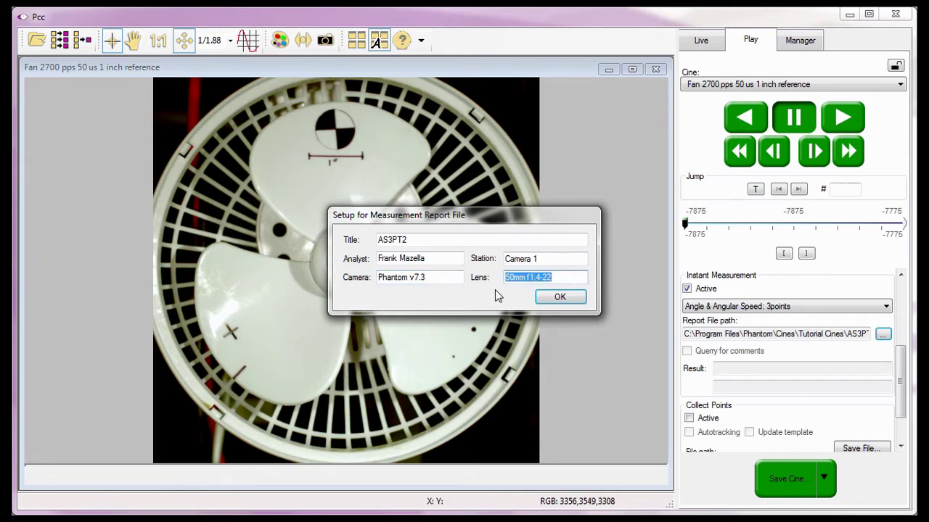
type("1")
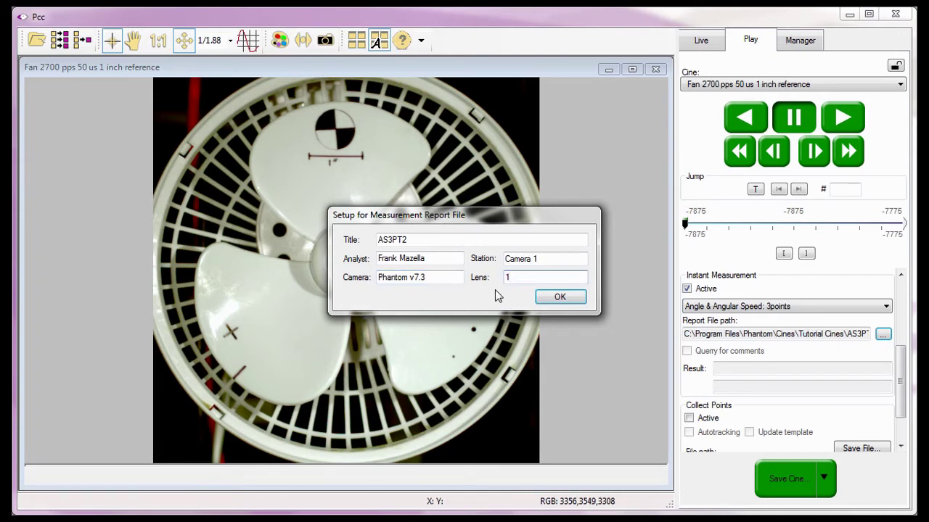
type(":2.8 Zigma Zoom 24")
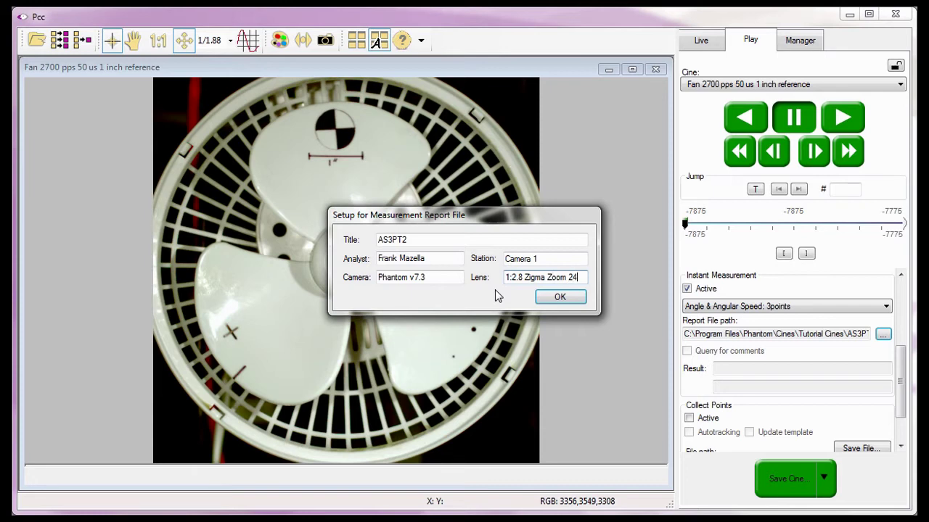